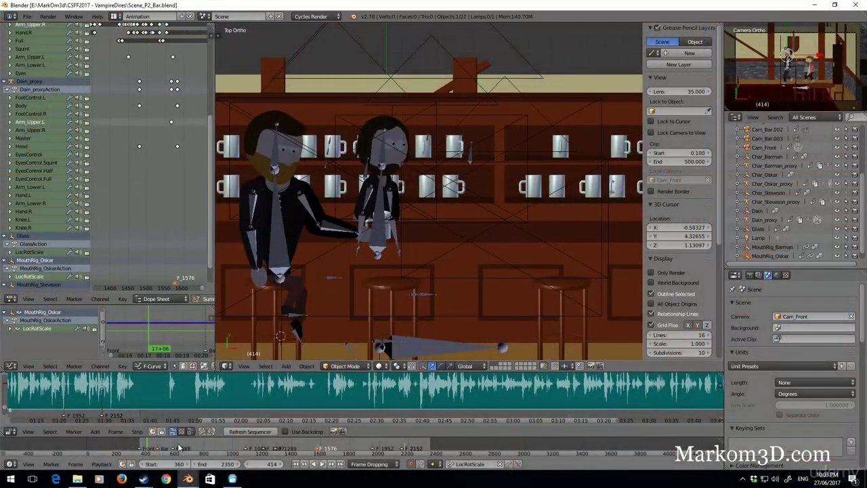
# Step: Go to frame 625, examine the bar characters' faces for mouths, and select the Head bone of Dain_proxy
pyautogui.click(178, 445)
pyautogui.keyDown('shift'); pyautogui.moveTo(536, 261); pyautogui.dragTo(439, 236, button='middle'); pyautogui.keyUp('shift')
pyautogui.scroll(4, 495, 249)
pyautogui.scroll(-3, 439, 236)
pyautogui.keyDown('shift'); pyautogui.moveTo(303, 106); pyautogui.dragTo(386, 117, button='middle'); pyautogui.keyUp('shift')
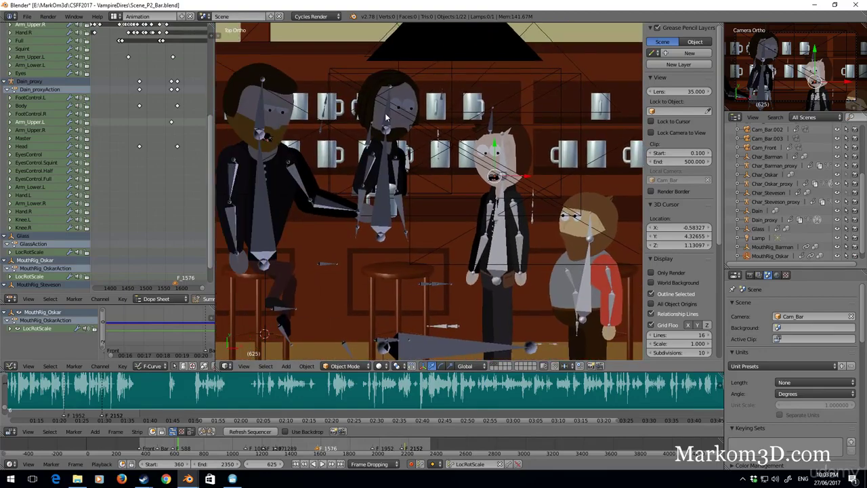
pyautogui.keyDown('shift'); pyautogui.moveTo(545, 251); pyautogui.dragTo(427, 216, button='middle'); pyautogui.keyUp('shift')
pyautogui.keyDown('shift'); pyautogui.moveTo(248, 115); pyautogui.dragTo(373, 167, button='middle'); pyautogui.keyUp('shift')
pyautogui.scroll(3, 322, 165)
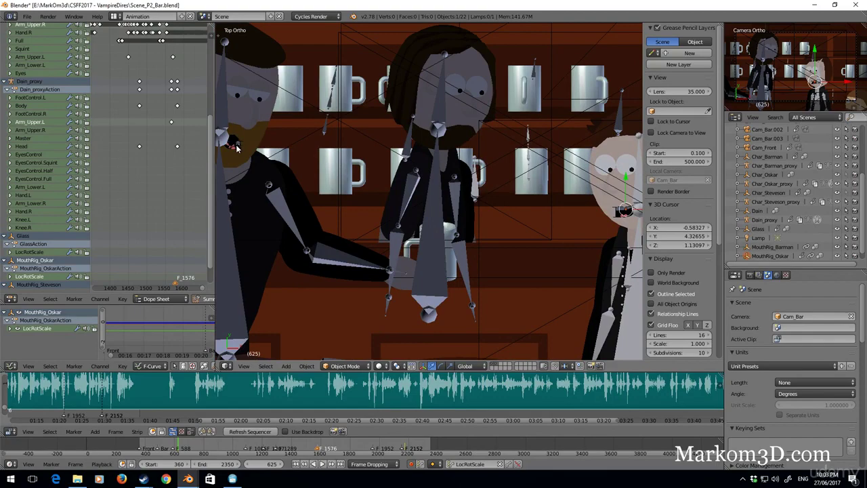
pyautogui.scroll(-2, 237, 148)
pyautogui.keyDown('shift'); pyautogui.moveTo(271, 164); pyautogui.dragTo(334, 182, button='middle'); pyautogui.keyUp('shift')
pyautogui.scroll(2, 333, 181)
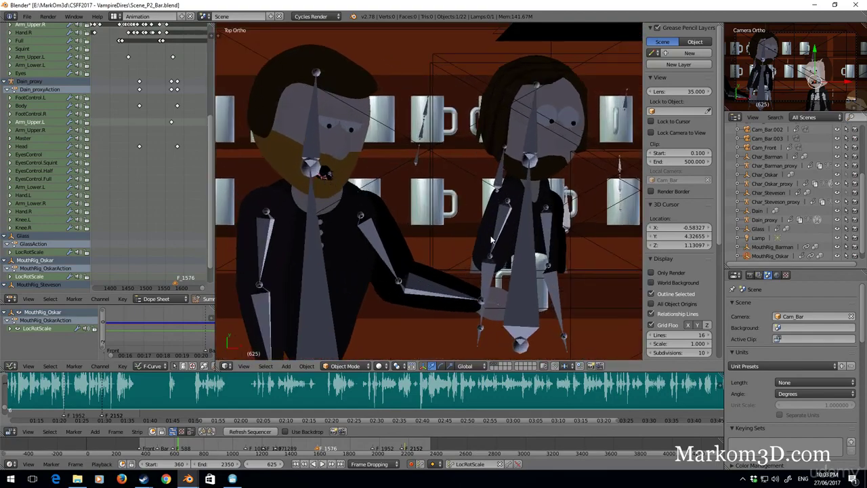
pyautogui.keyDown('shift'); pyautogui.moveTo(492, 237); pyautogui.dragTo(248, 169, button='middle'); pyautogui.keyUp('shift')
pyautogui.scroll(2, 514, 262)
pyautogui.keyDown('shift'); pyautogui.moveTo(627, 309); pyautogui.dragTo(464, 239, button='middle'); pyautogui.keyUp('shift')
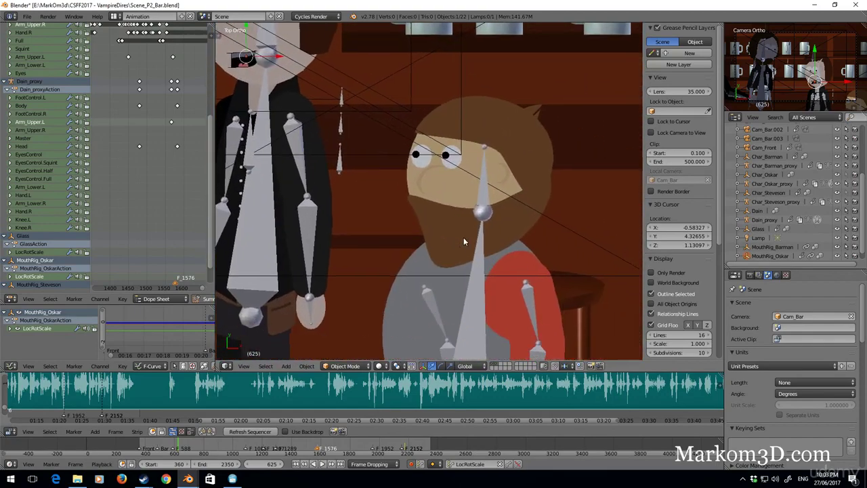
pyautogui.rightClick(484, 199)
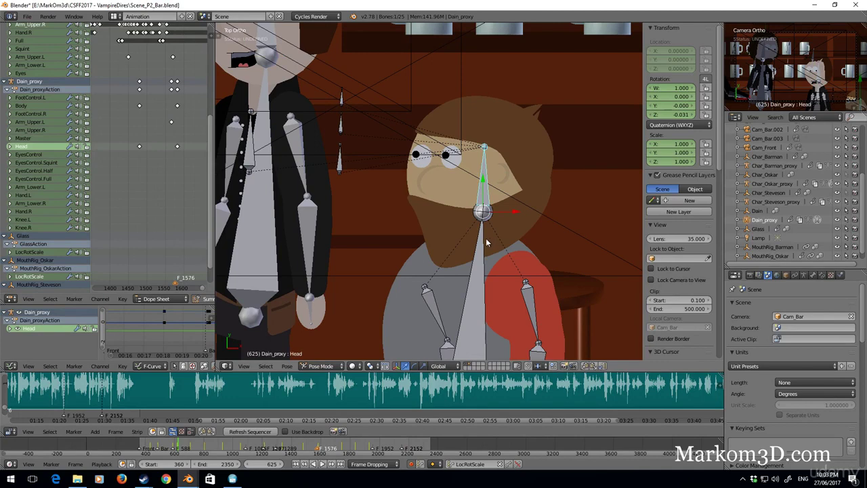
# Step: Browse the groups in Mouth_Flat.blend for linking and choose MouthRig_Simon
pyautogui.click(30, 20)
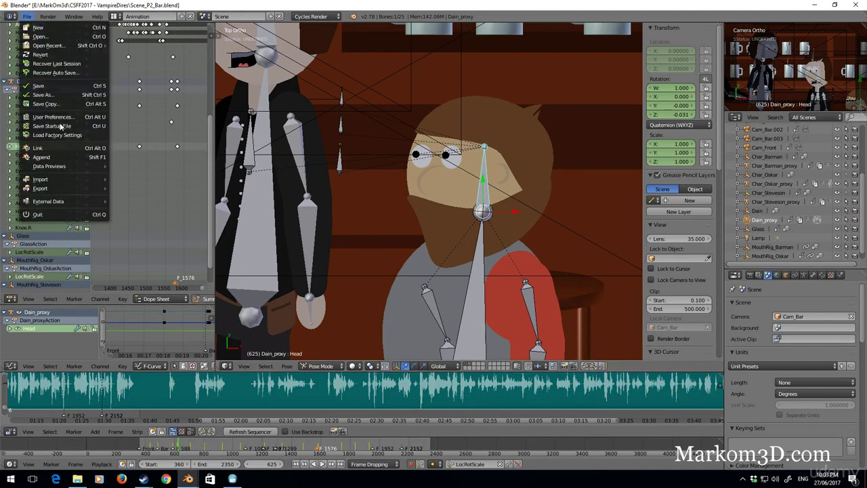
pyautogui.click(64, 147)
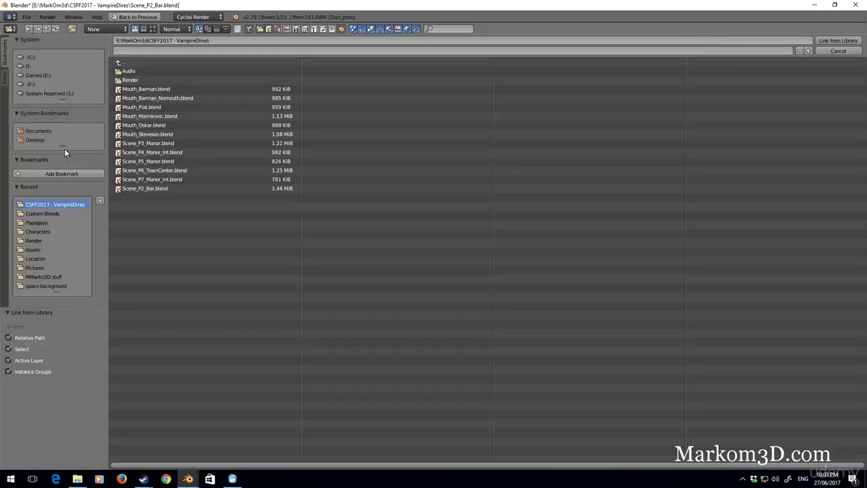
pyautogui.click(151, 109)
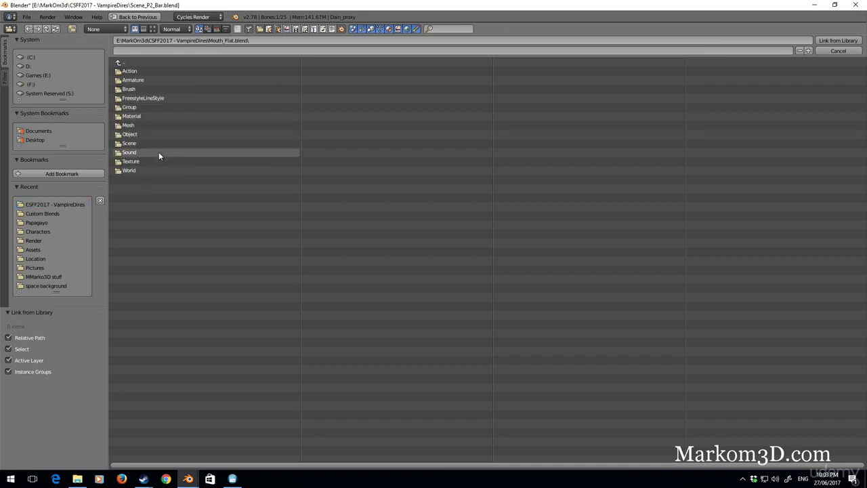
pyautogui.click(162, 108)
pyautogui.click(158, 73)
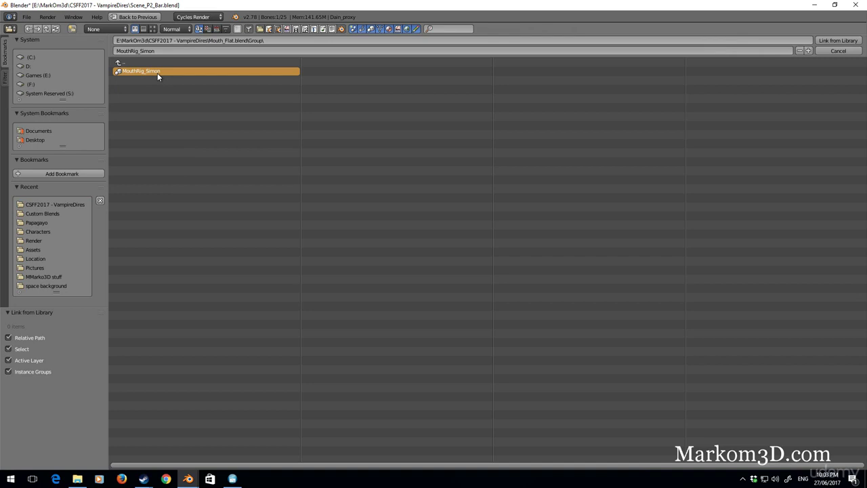
# Step: Switch to the Blender window containing Mouth_Flat.blend and save the file as Mouth_Simon.blend
pyautogui.moveTo(189, 478)
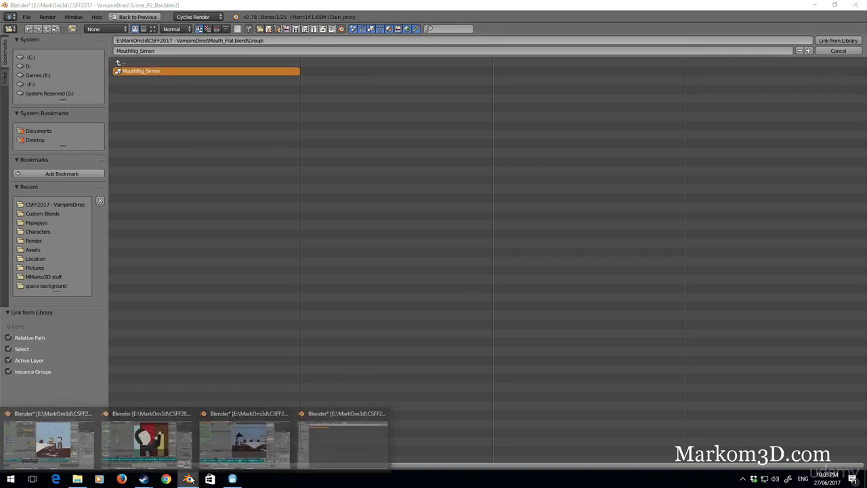
pyautogui.moveTo(173, 464)
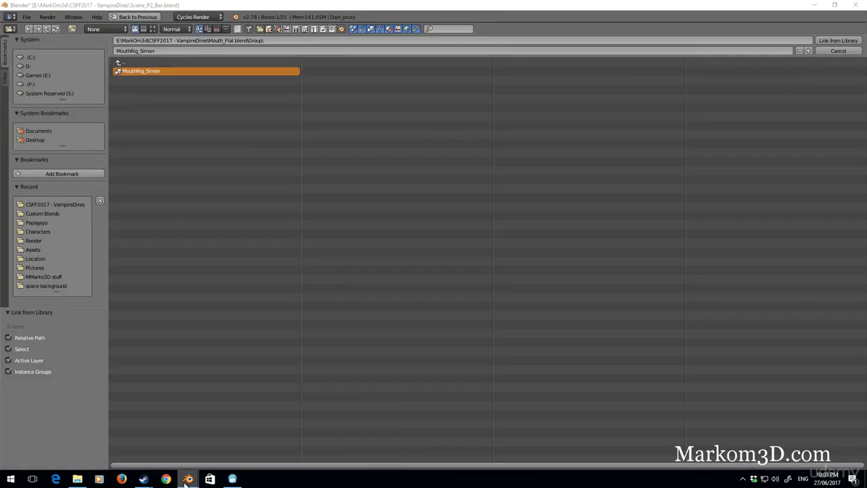
pyautogui.rightClick(188, 478)
pyautogui.click(169, 264)
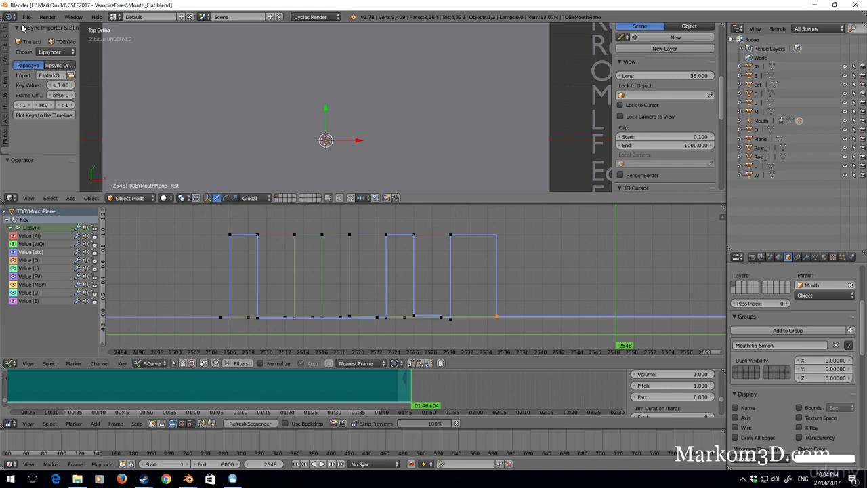
pyautogui.click(26, 17)
pyautogui.click(51, 97)
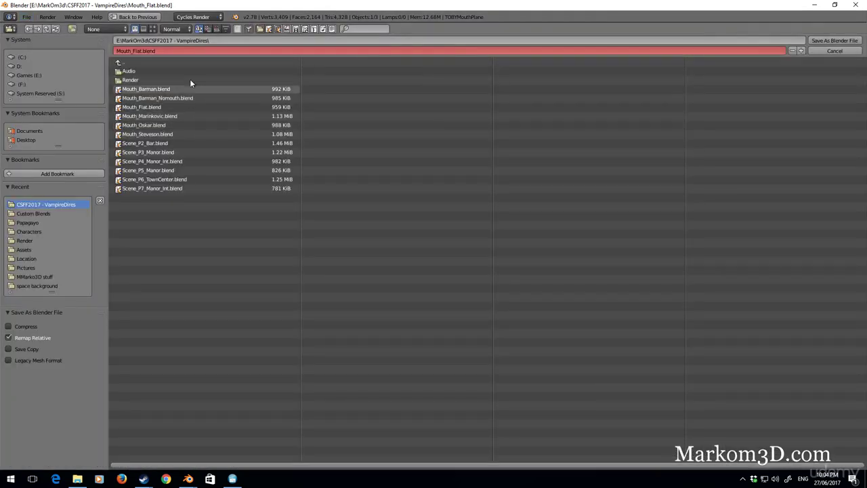
pyautogui.click(132, 50)
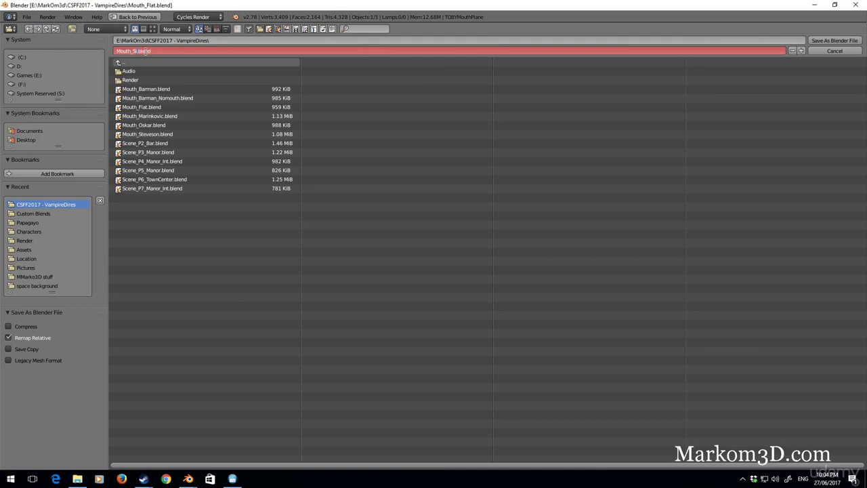
pyautogui.click(848, 40)
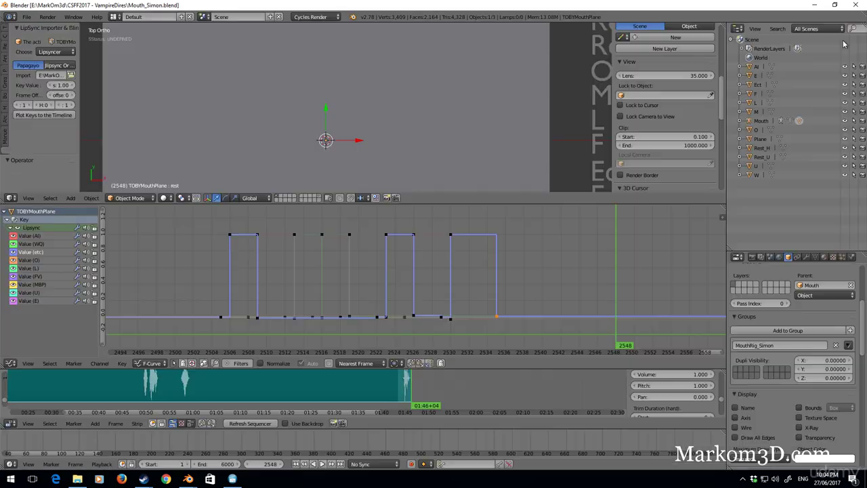
# Step: Back in the Scene_P2_Bar.blend window, link the MouthRig_Simon group from Mouth_Simon.blend into the scene
pyautogui.hotkey('ctrl', 'alt', 'o')
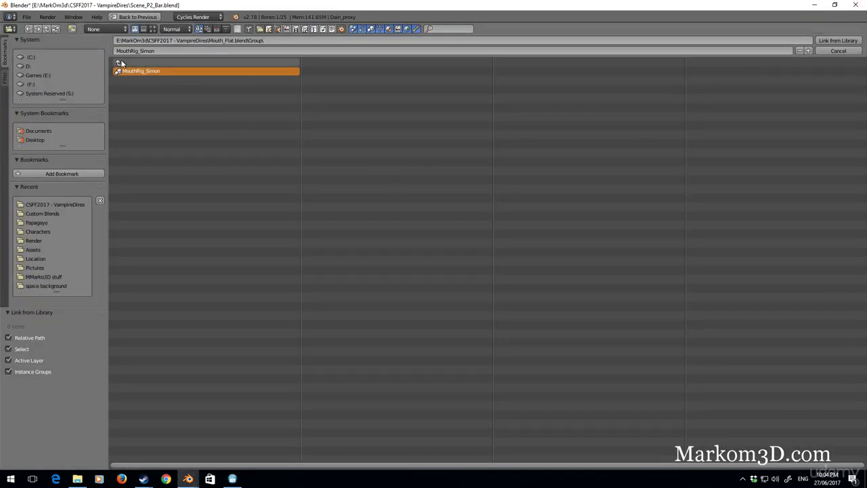
pyautogui.click(129, 62)
pyautogui.click(129, 62)
pyautogui.click(169, 134)
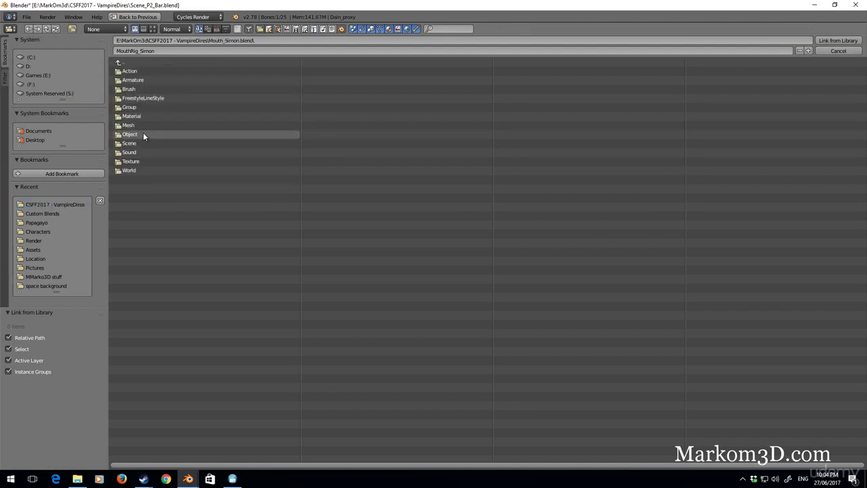
pyautogui.click(141, 107)
pyautogui.click(135, 73)
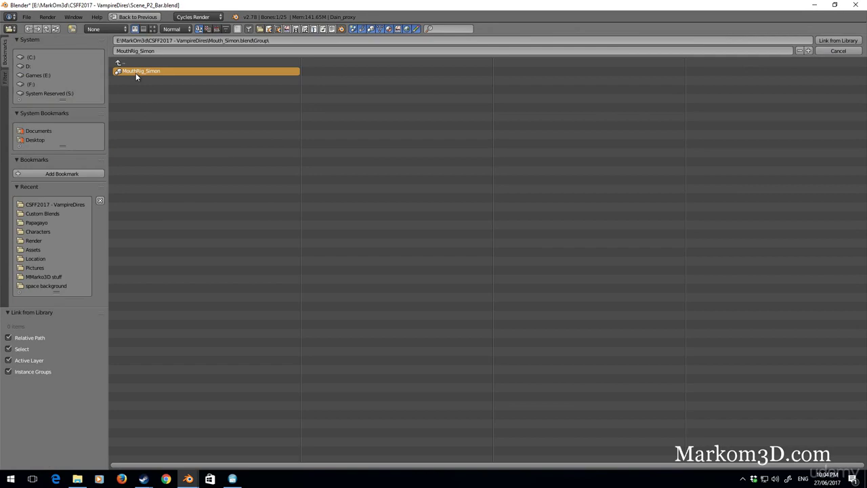
pyautogui.click(833, 40)
pyautogui.scroll(-4, 461, 246)
pyautogui.scroll(-2, 419, 222)
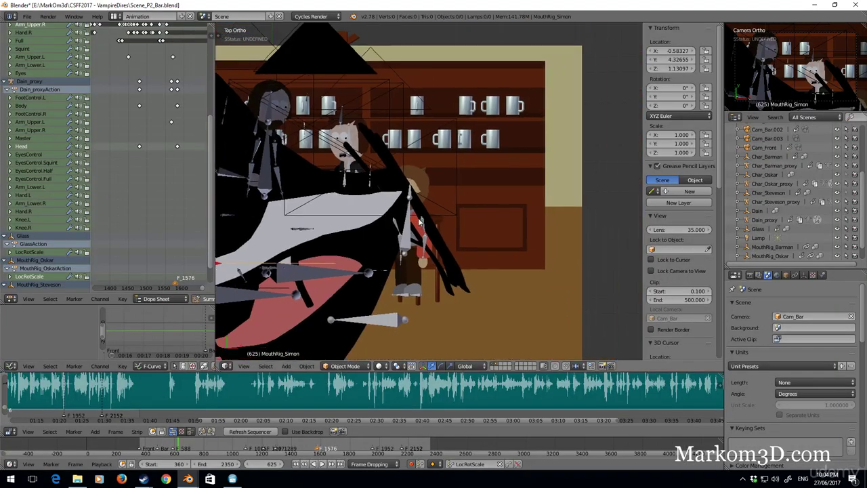
pyautogui.scroll(2, 418, 221)
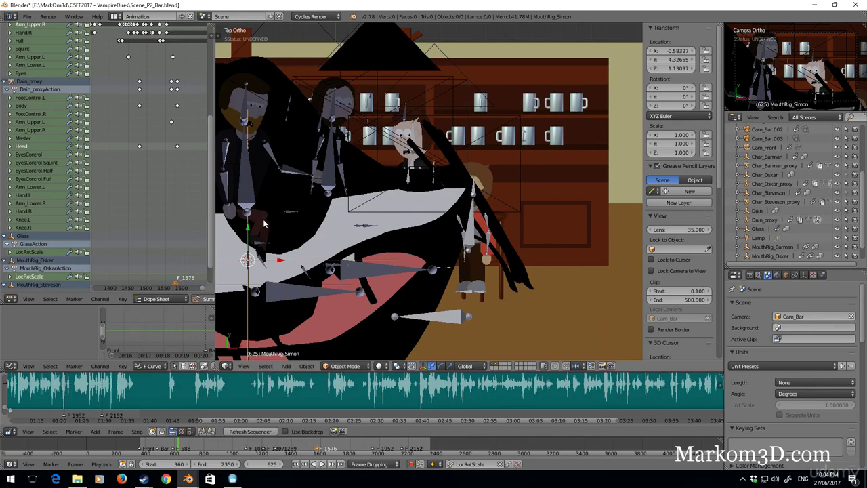
pyautogui.rightClick(316, 251)
pyautogui.press('g')
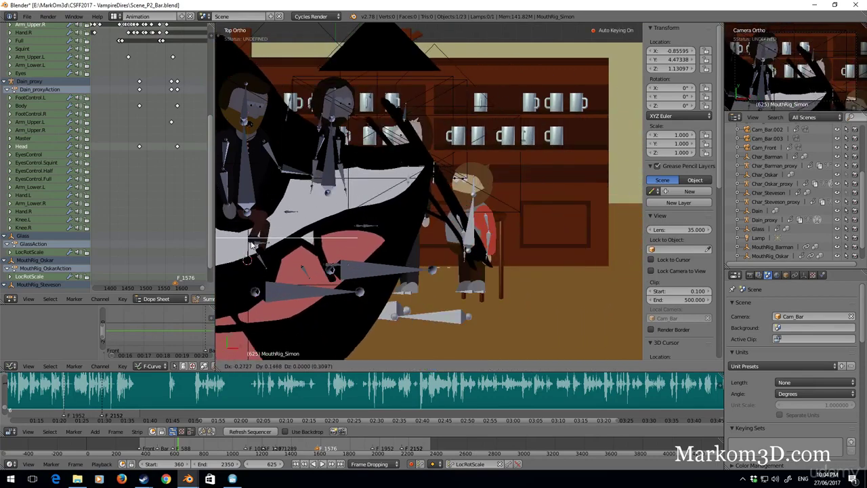
pyautogui.click(498, 206)
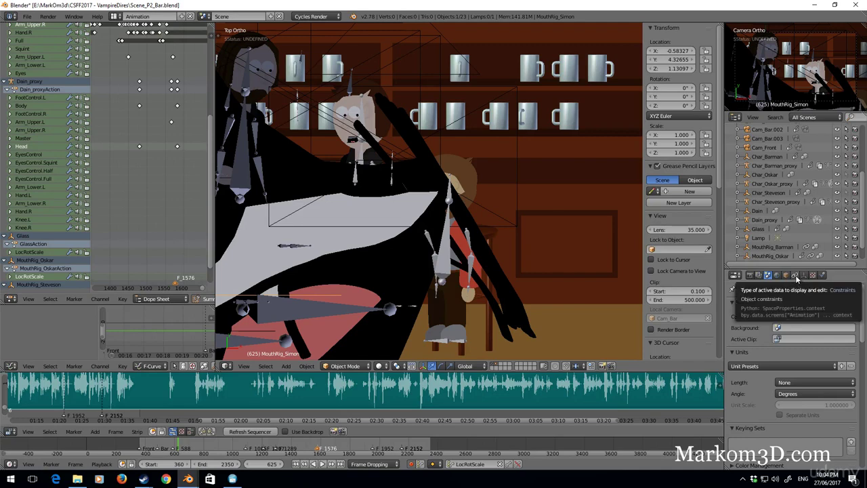
# Step: Add a Child Of constraint to MouthRig_Simon with Dain_proxy as the target and Head as the bone
pyautogui.click(796, 275)
pyautogui.click(793, 306)
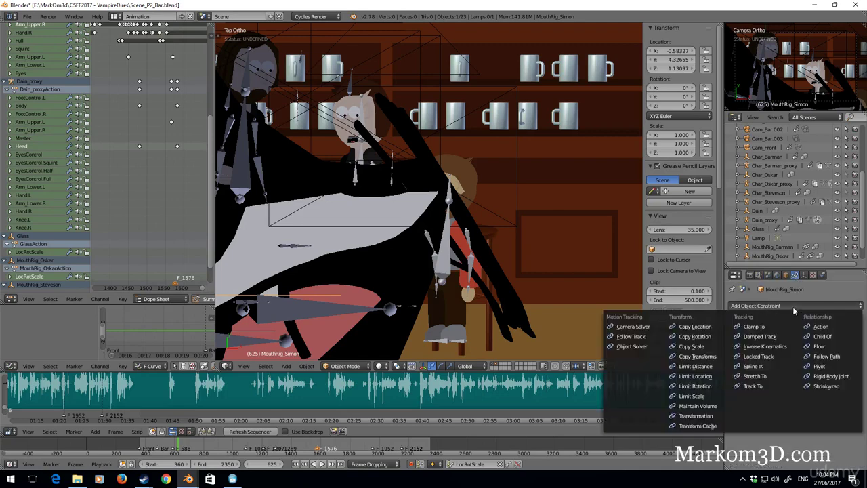
pyautogui.click(813, 337)
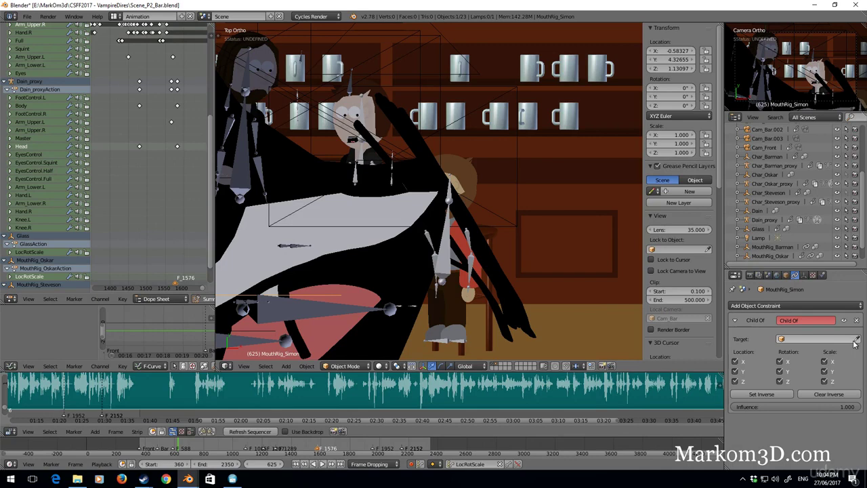
pyautogui.click(450, 219)
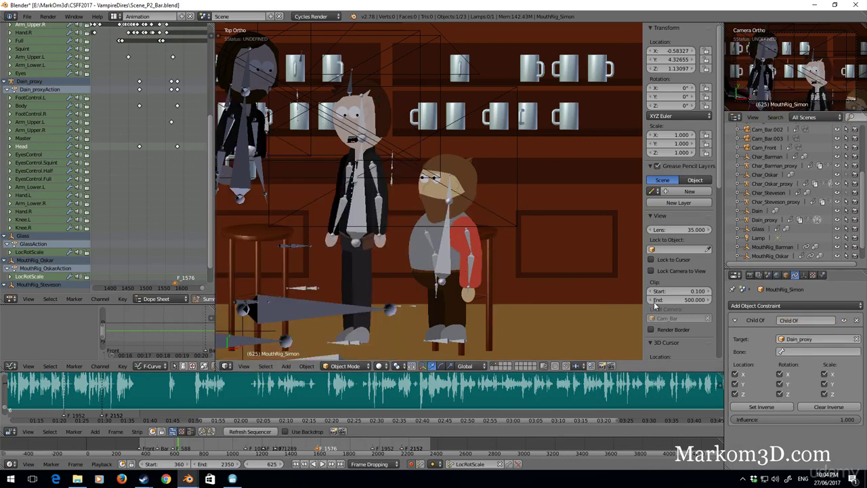
pyautogui.click(785, 351)
pyautogui.write('head')
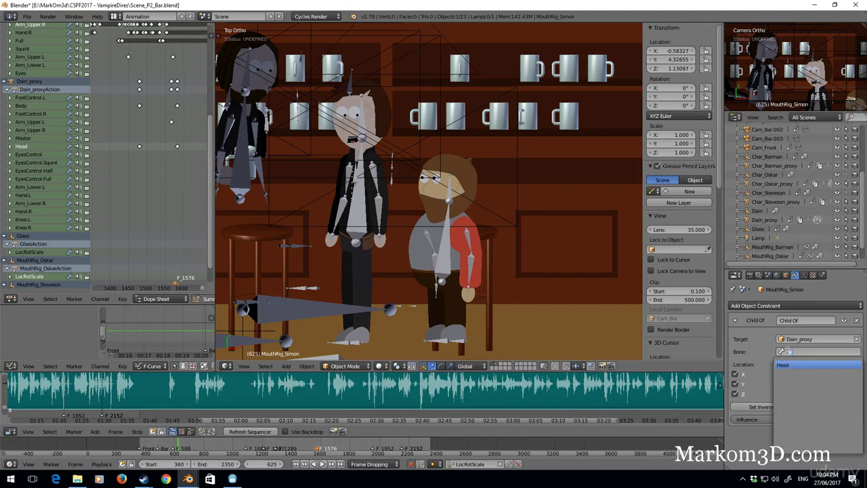
pyautogui.press('Return')
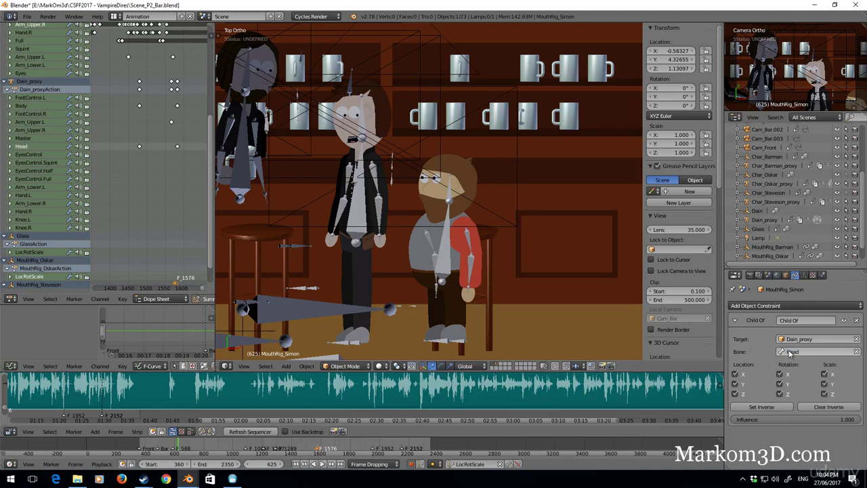
# Step: Move the oversized mouth rig over the Dain character and scale it down to about 0.117
pyautogui.scroll(-3, 425, 271)
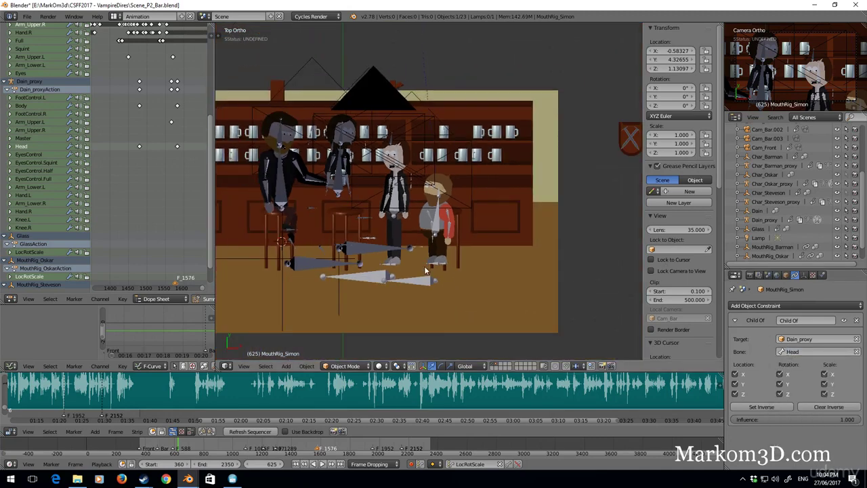
pyautogui.press('g')
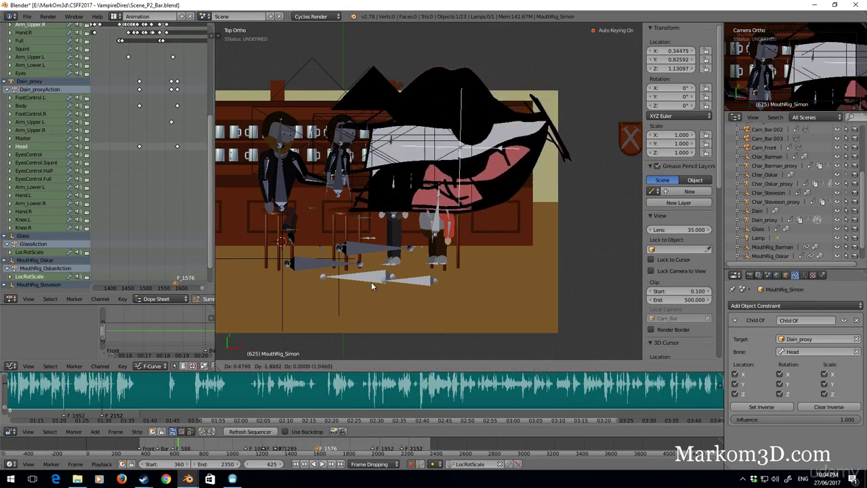
pyautogui.click(356, 332)
pyautogui.press('s')
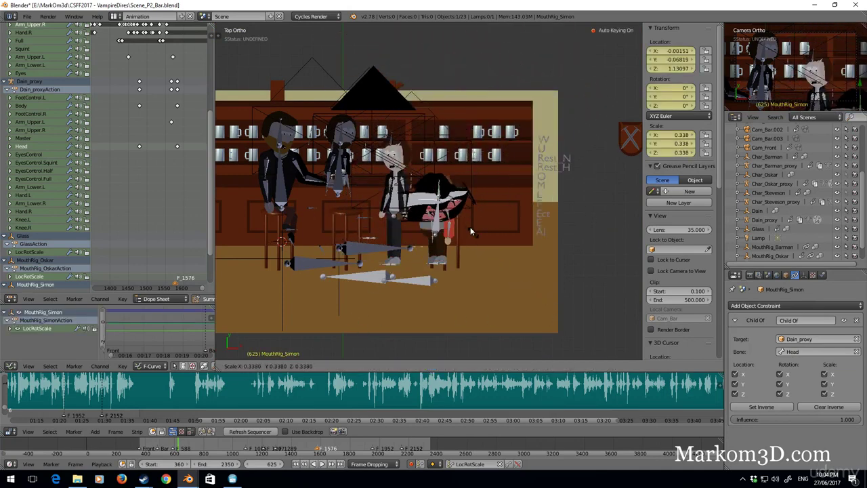
pyautogui.click(456, 209)
# Step: Move the mouth rig onto Dain's lower face, about X -0.111, Y 0.006, and scale it to about 0.037
pyautogui.scroll(6, 437, 162)
pyautogui.press('g')
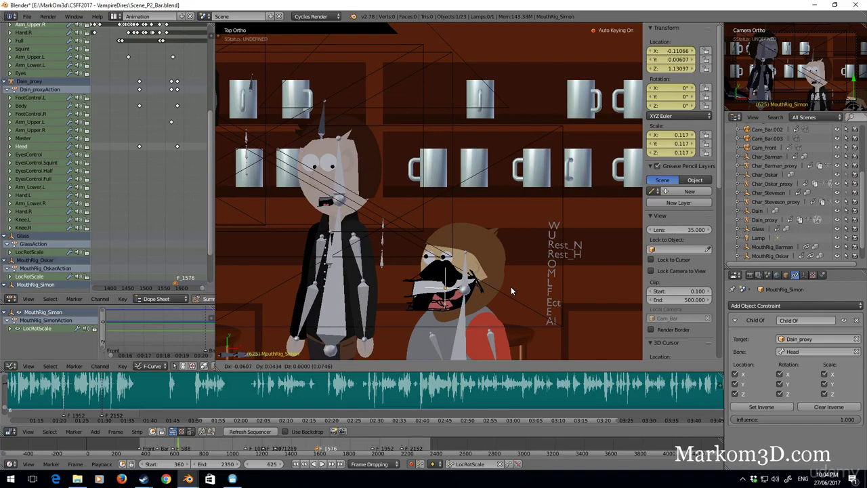
pyautogui.click(509, 290)
pyautogui.press('s')
pyautogui.click(469, 297)
# Step: Shrink the mouth rig to about 0.032 and place it in Dain's beard, about X -0.118, Y -0.041
pyautogui.keyDown('shift'); pyautogui.moveTo(469, 299); pyautogui.dragTo(508, 227, button='middle'); pyautogui.keyUp('shift')
pyautogui.scroll(2, 509, 228)
pyautogui.scroll(1, 508, 230)
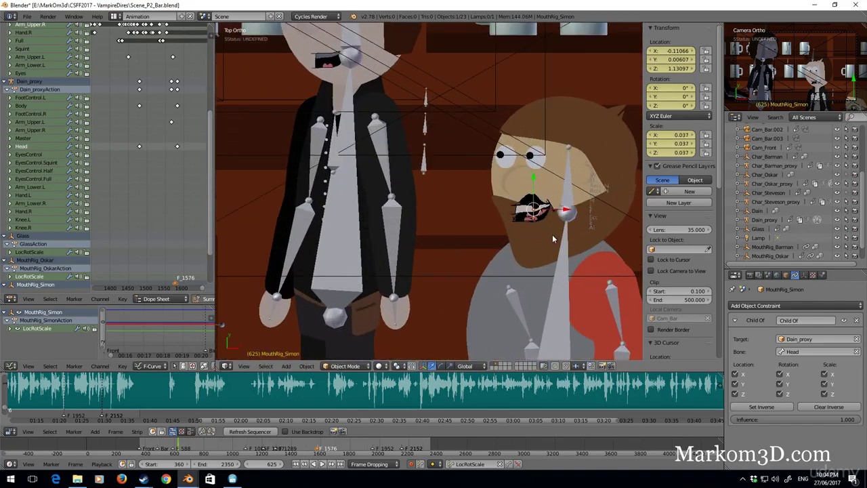
pyautogui.press('s')
pyautogui.click(560, 260)
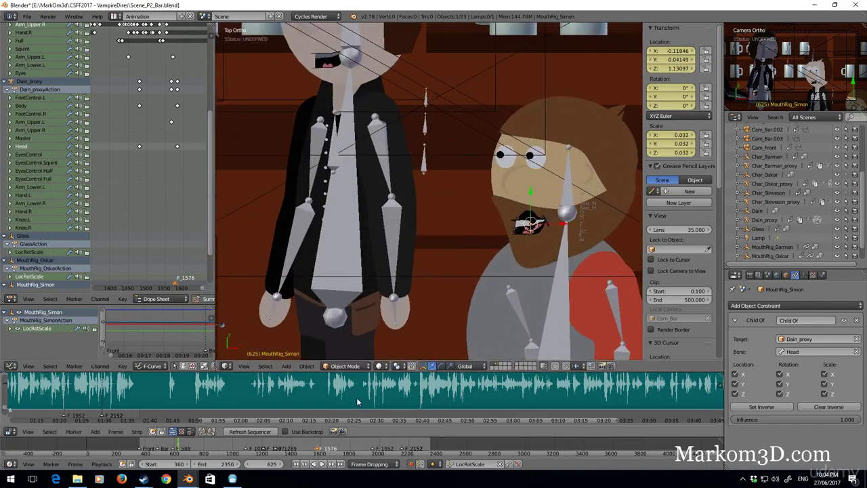
# Step: Lower the mouth rig along the global Z axis onto Dain's beard, to about Z 0.232, and save the scene
pyautogui.moveTo(515, 285); pyautogui.dragTo(449, 86, button='middle')
pyautogui.press('g')
pyautogui.press('z')
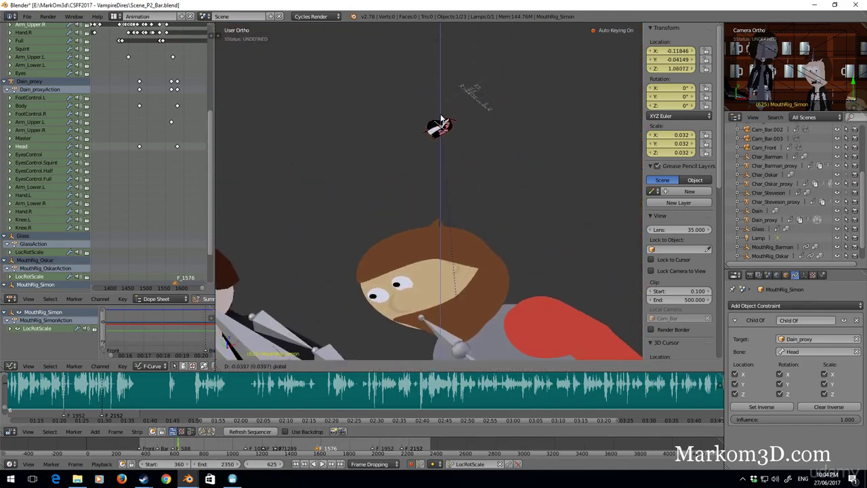
pyautogui.click(454, 290)
pyautogui.press('g')
pyautogui.press('z')
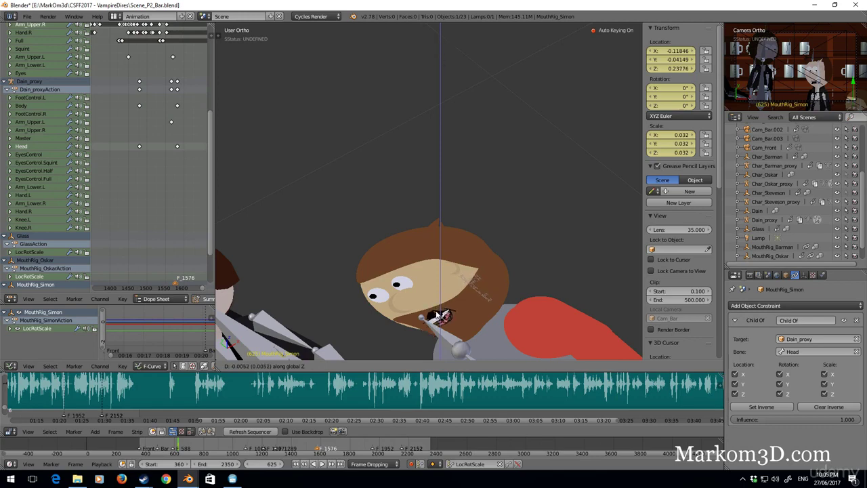
pyautogui.click(460, 288)
pyautogui.moveTo(460, 288)
pyautogui.mouseDown(button='middle')
pyautogui.moveTo(488, 257)
pyautogui.moveTo(479, 253)
pyautogui.moveTo(448, 291)
pyautogui.mouseUp(button='middle')
pyautogui.hotkey('ctrl', 's')
pyautogui.click(447, 290)
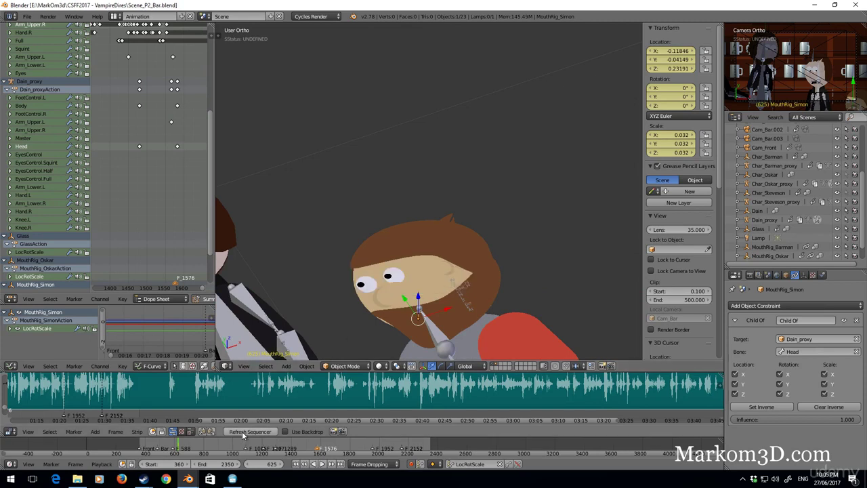
# Step: Open Mouth_Simon.blend, switch the Mouth armature from Edit Mode to Object Mode, and save the file
pyautogui.rightClick(193, 481)
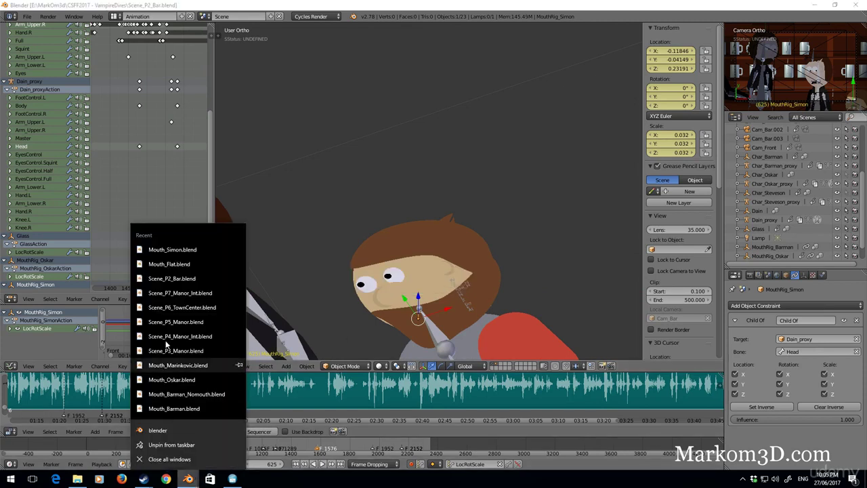
pyautogui.click(172, 250)
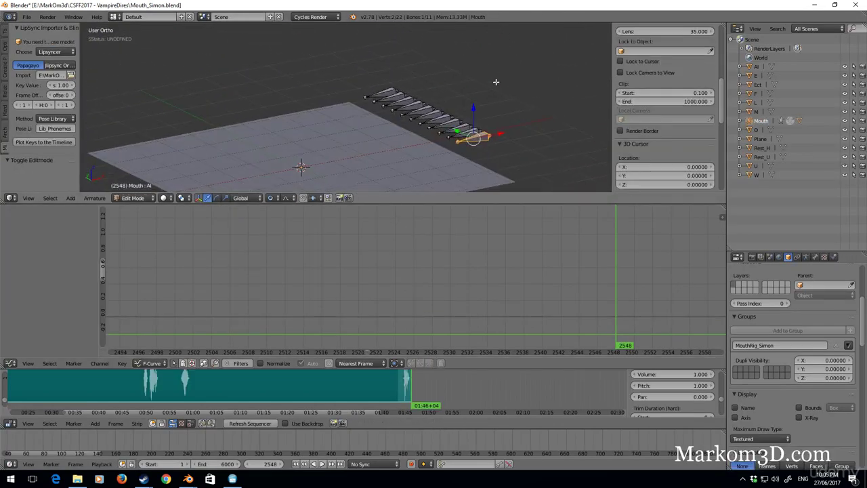
pyautogui.press('a')
pyautogui.press('a')
pyautogui.moveTo(429, 88); pyautogui.dragTo(435, 142)
pyautogui.press('Tab')
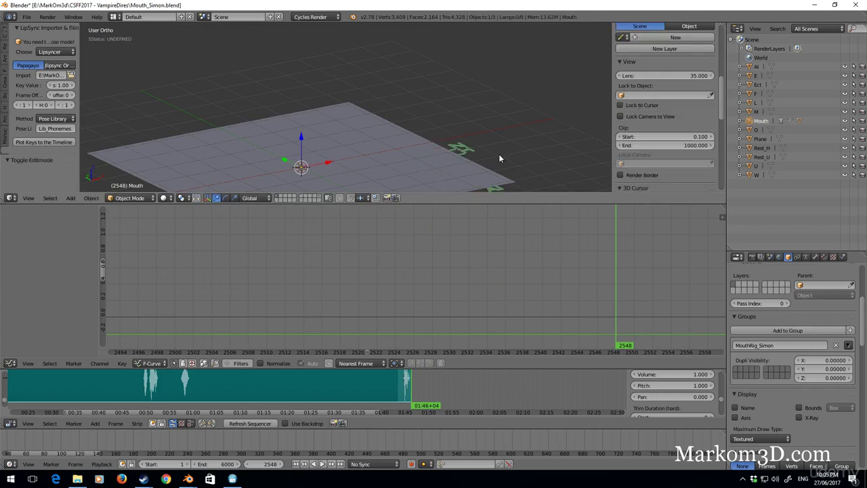
pyautogui.hotkey('ctrl', 's')
pyautogui.click(499, 157)
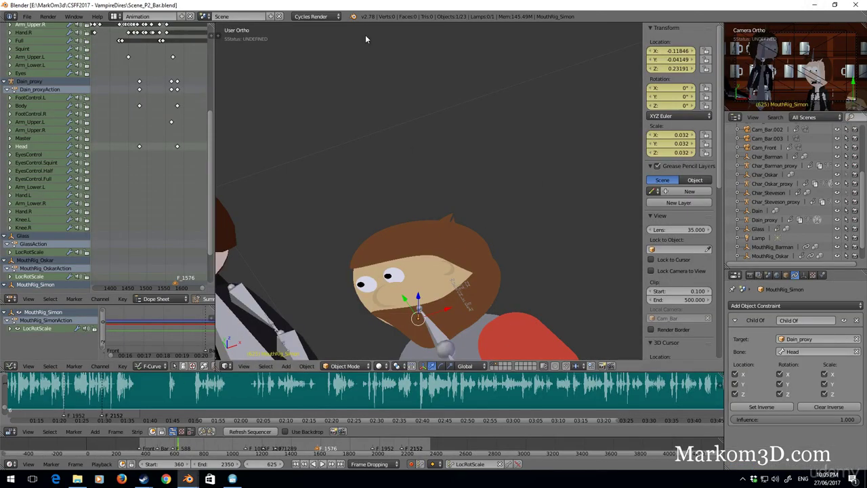
# Step: Save Scene_P2_Bar.blend and reopen it to reload the linked mouth rig
pyautogui.click(26, 16)
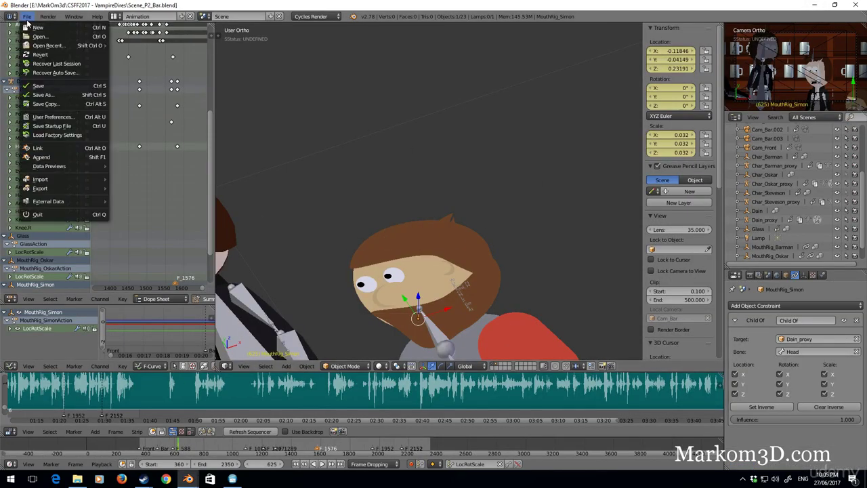
pyautogui.hotkey('ctrl', 's')
pyautogui.click(322, 185)
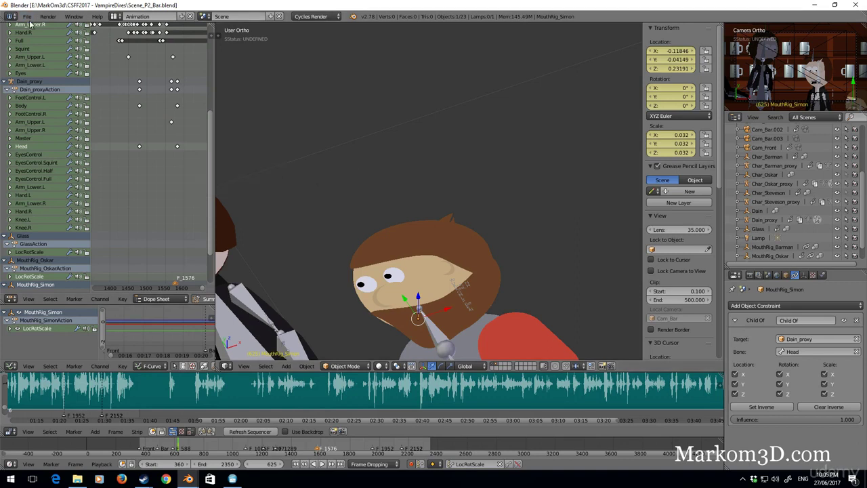
pyautogui.click(28, 18)
pyautogui.moveTo(68, 46)
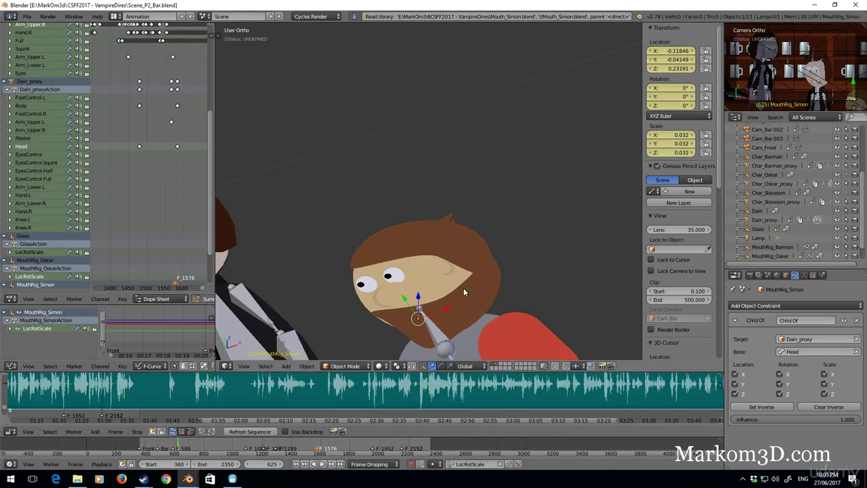
# Step: Lower the mouth rig slightly along the global Z axis to about Z 0.230
pyautogui.press('g')
pyautogui.press('z')
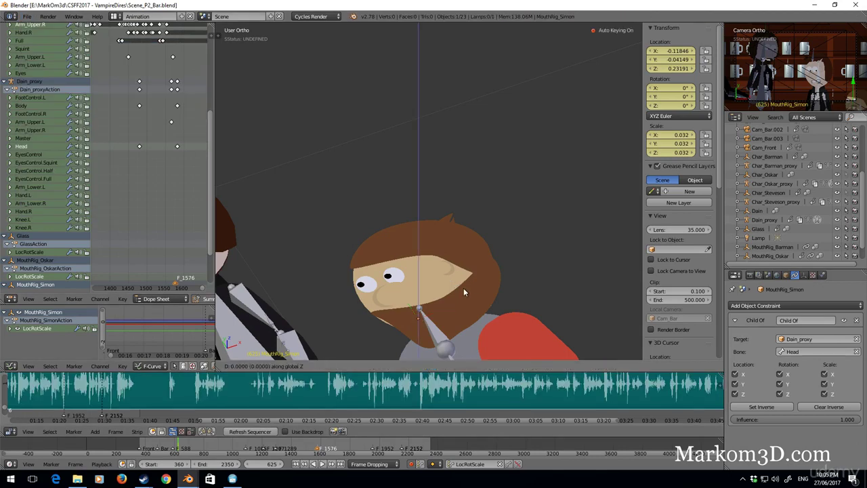
pyautogui.click(461, 291)
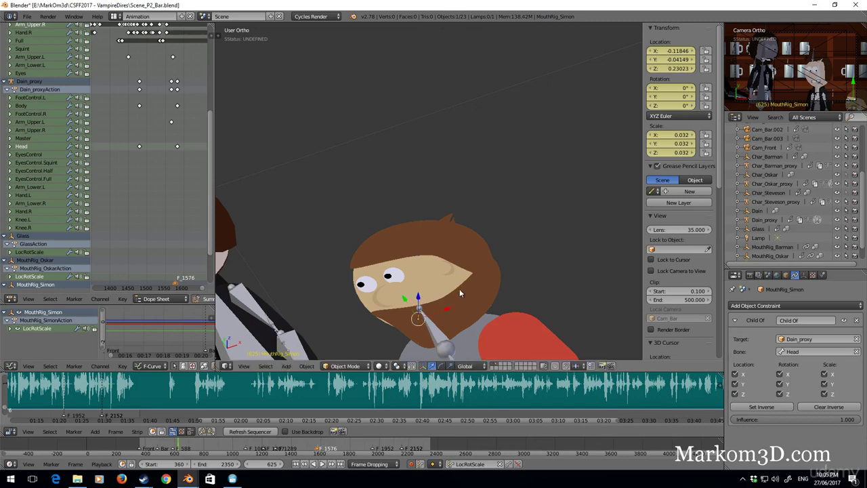
# Step: Play part of the animation in top view, stop at frame 1283, and look over Dain and the other bar characters
pyautogui.press('KP_7')
pyautogui.moveTo(223, 444); pyautogui.dragTo(265, 454)
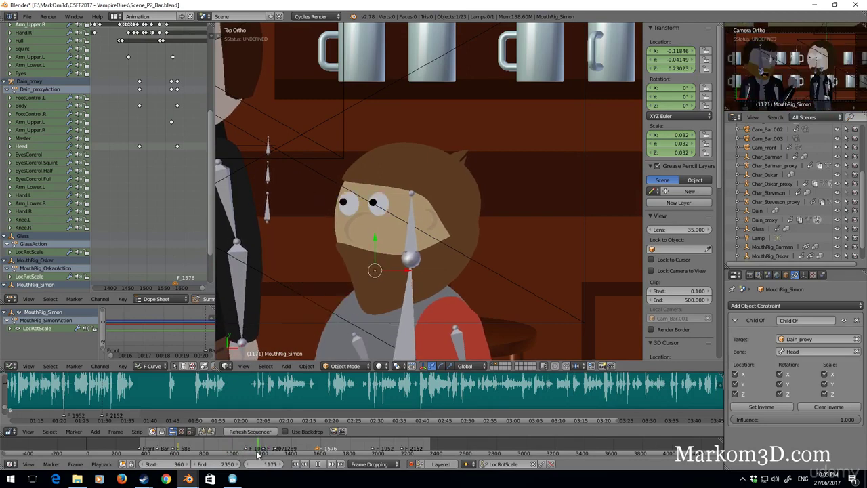
pyautogui.press('Escape')
pyautogui.click(323, 464)
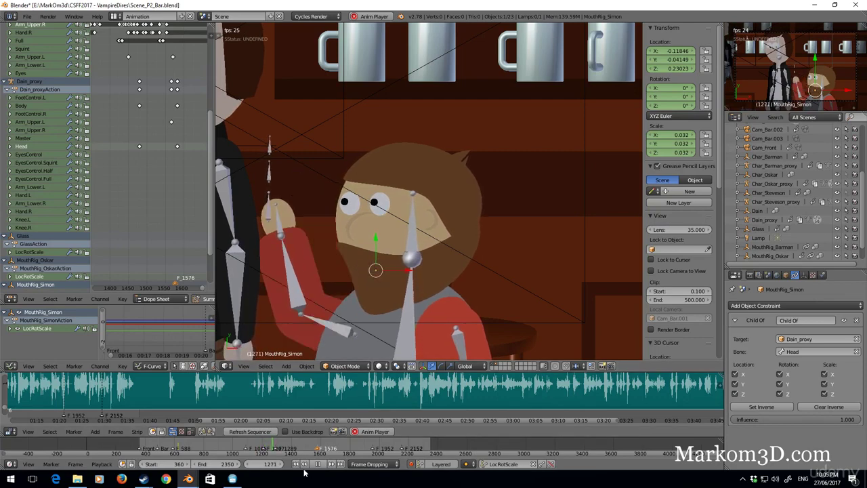
pyautogui.hotkey('alt', 'a')
pyautogui.keyDown('shift'); pyautogui.moveTo(324, 330); pyautogui.dragTo(388, 319, button='middle'); pyautogui.keyUp('shift')
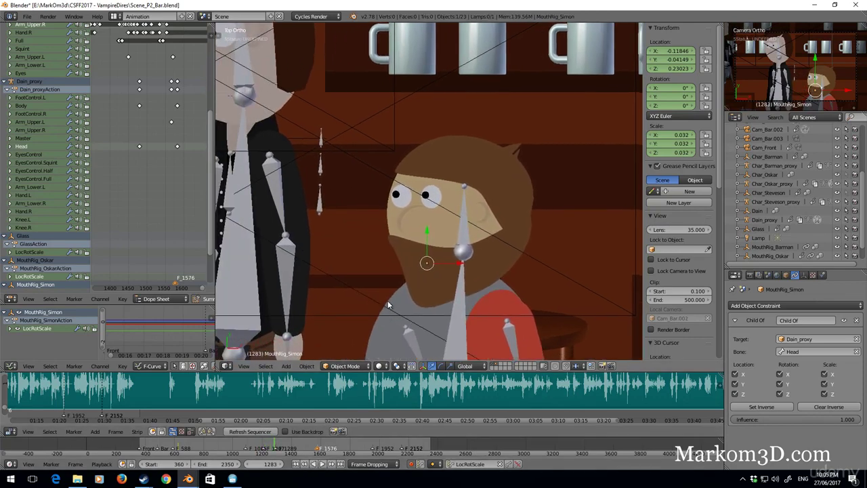
pyautogui.scroll(-2, 361, 306)
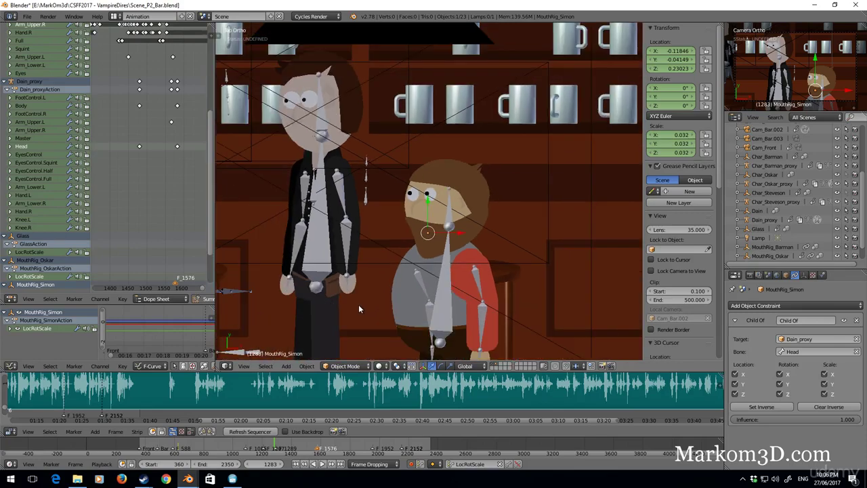
pyautogui.scroll(-3, 359, 309)
pyautogui.scroll(2, 425, 265)
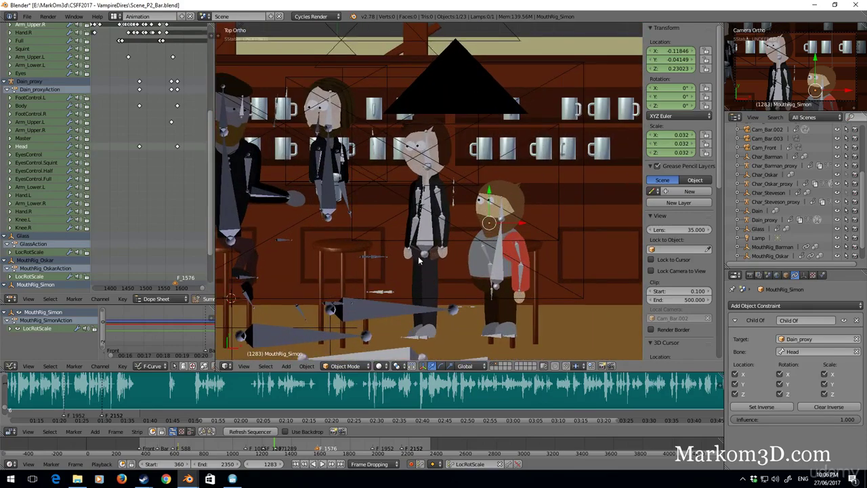
pyautogui.keyDown('shift'); pyautogui.moveTo(469, 252); pyautogui.dragTo(521, 273, button='middle'); pyautogui.keyUp('shift')
pyautogui.scroll(-1, 521, 273)
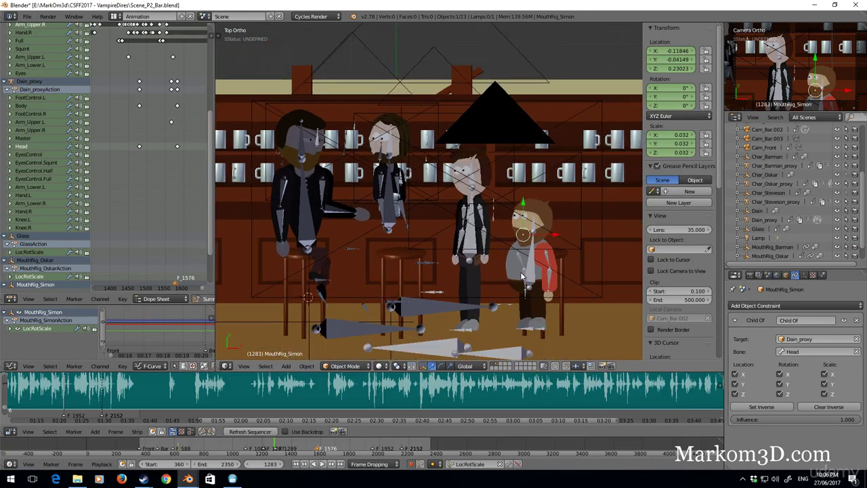